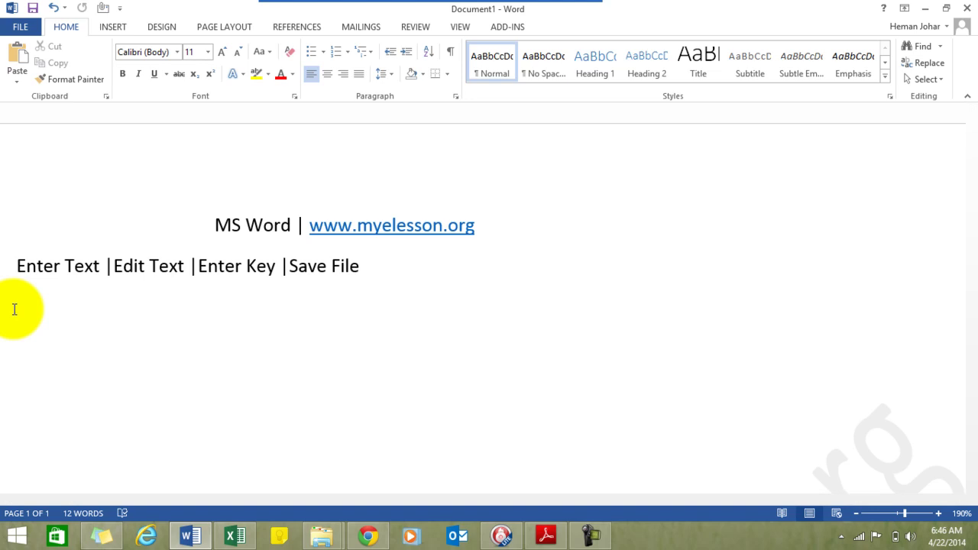
- Type 'This is my 1st document' and insert 'word' before 'document'
text(This is my)
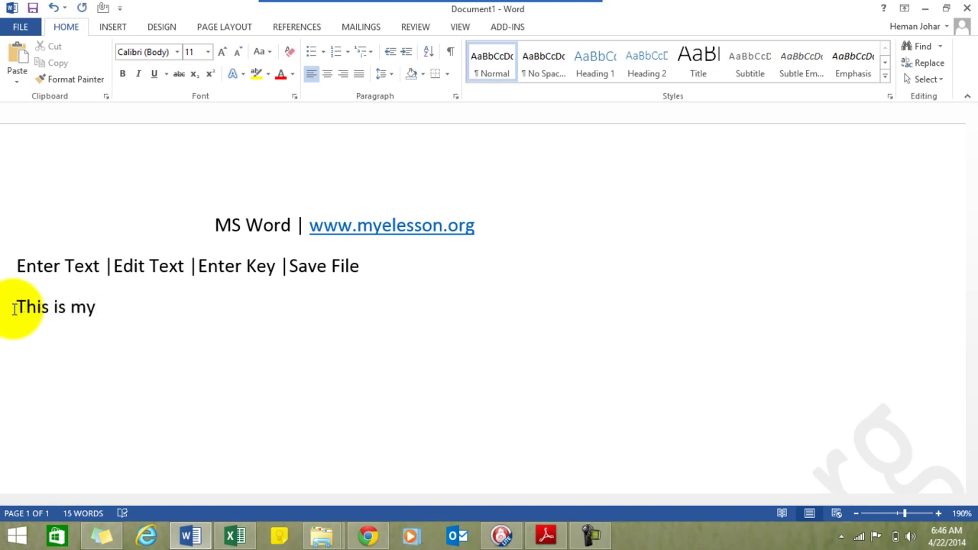
text( 1st document)
key(Left)
key(Left)
key(ctrl+Left)
text(word)
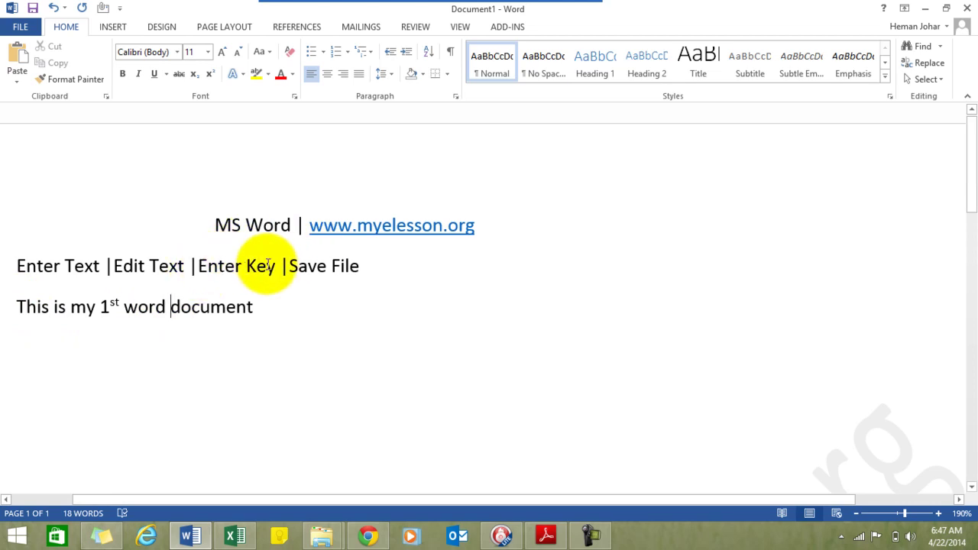
click(256, 308)
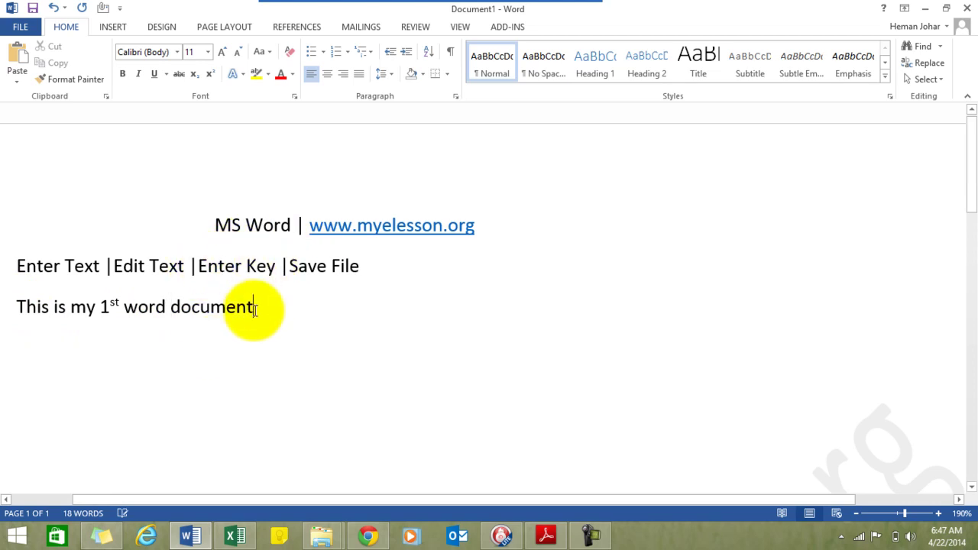
- Follow the sentence with '1382420, )(*&^%$#@'
text(1)
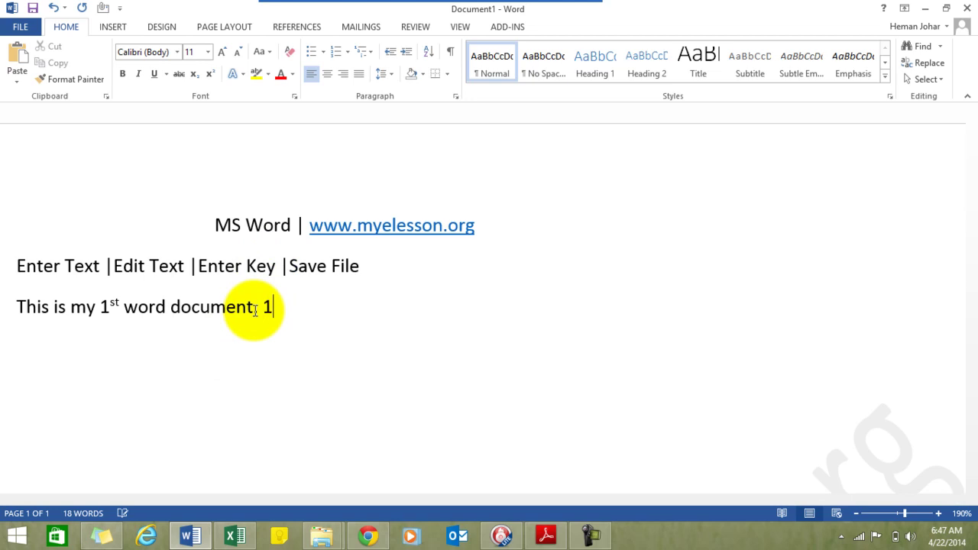
text(382420, )
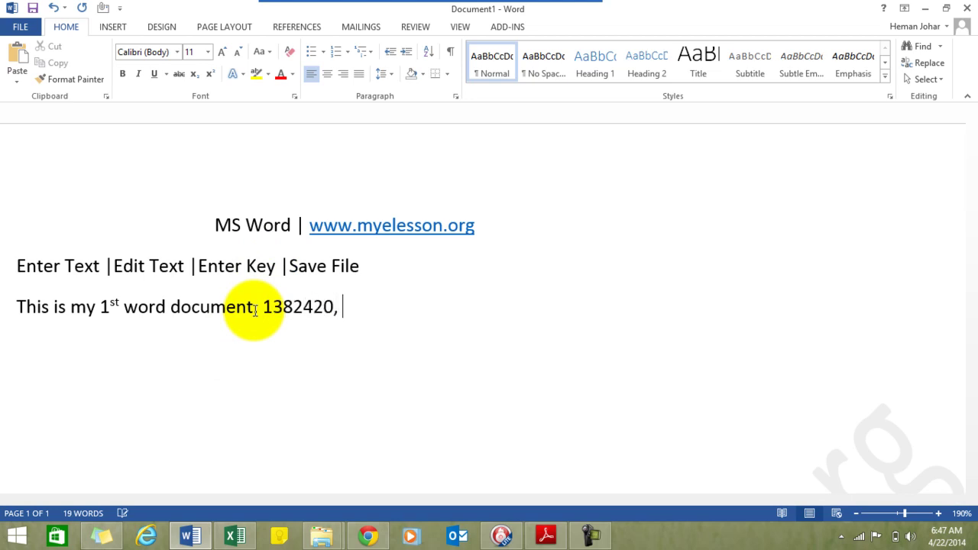
text()(*&^%$#@)
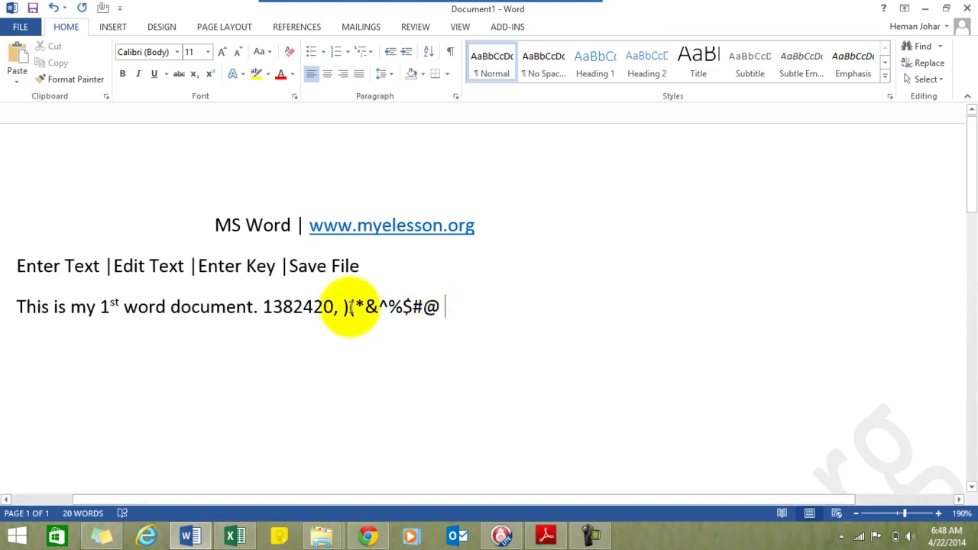
- Insert 'MS' before 'word' and capitalise it to 'Word'
click(124, 304)
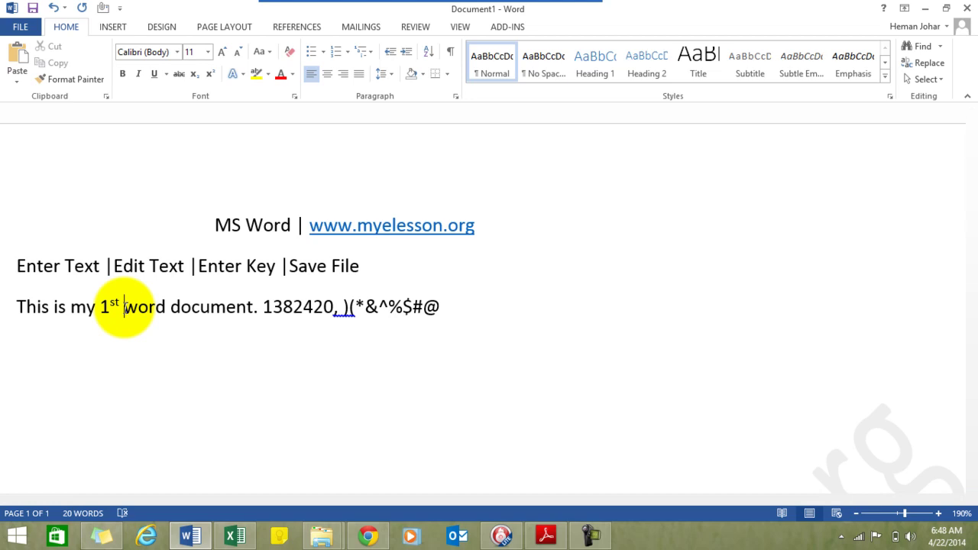
text(MS)
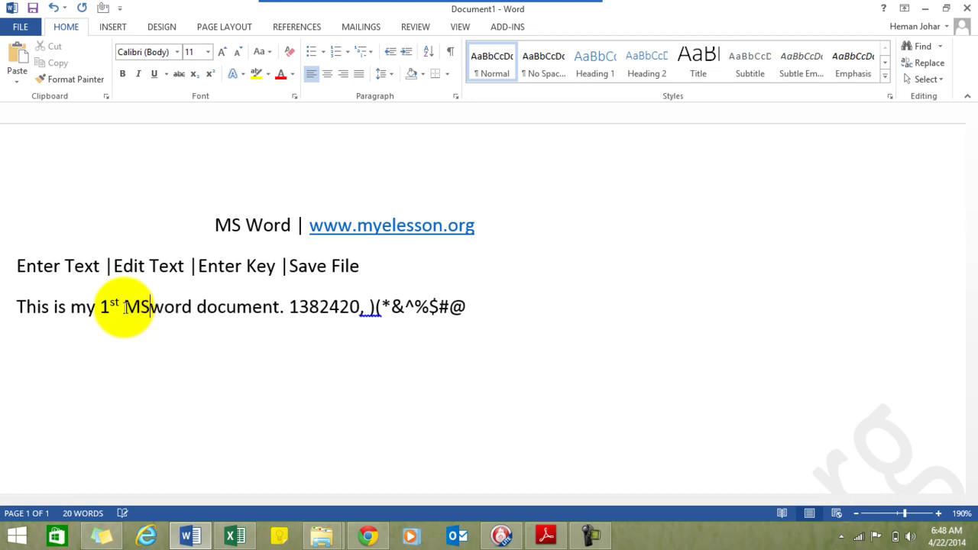
key(Delete)
text(W)
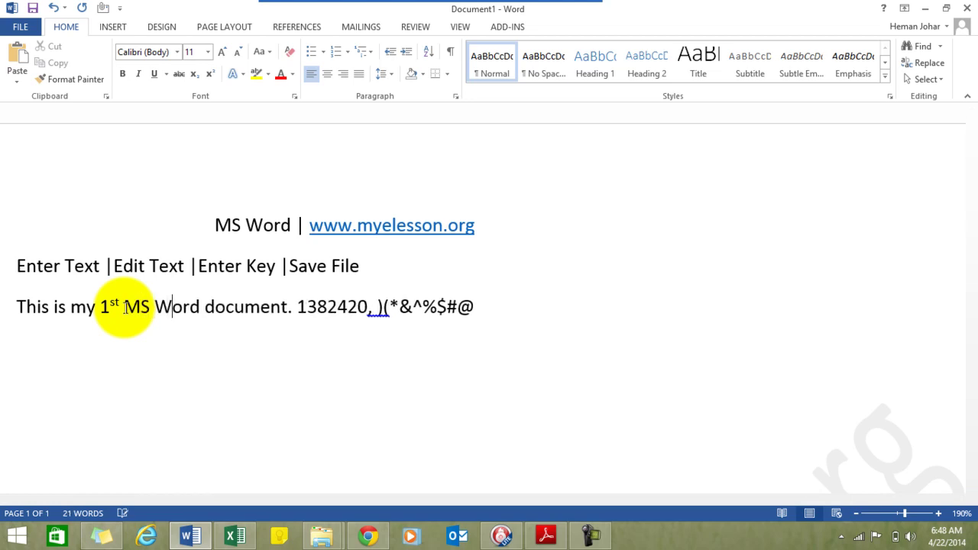
- Practise moving the insertion point along the line with the arrow keys
click(509, 308)
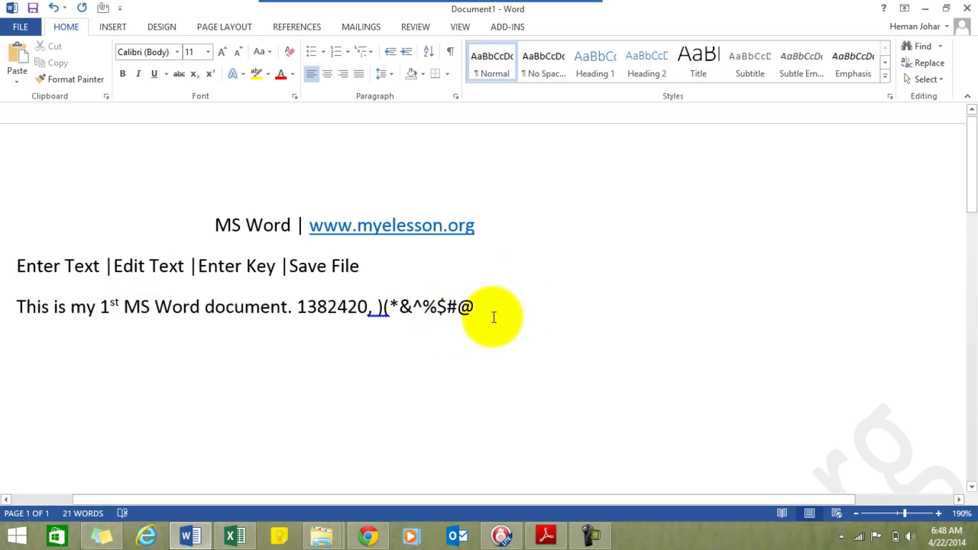
key(Left)
key(Left)
key(Left)
key(Left)
key(Left)
key(Left)
key(Left)
key(Left)
key(Left)
key(Left)
key(Left)
key(Left)
key(Left)
key(Left)
key(Left)
key(Left)
key(Left)
key(Left)
key(Left)
key(Left)
key(Left)
key(Left)
key(Left)
key(Left)
key(Left)
key(Left)
key(Left)
key(Left)
key(Left)
key(Left)
key(Right)
key(Right)
key(Right)
key(Right)
key(Right)
key(Right)
key(Right)
key(Right)
key(Right)
key(Right)
key(Right)
key(Right)
key(Right)
key(Right)
key(Right)
key(Right)
key(Right)
key(Right)
key(Right)
key(Right)
key(Right)
key(Right)
key(Right)
key(Right)
key(Right)
key(Left)
key(Left)
key(Left)
key(Left)
key(Right)
key(Right)
key(Right)
key(Right)
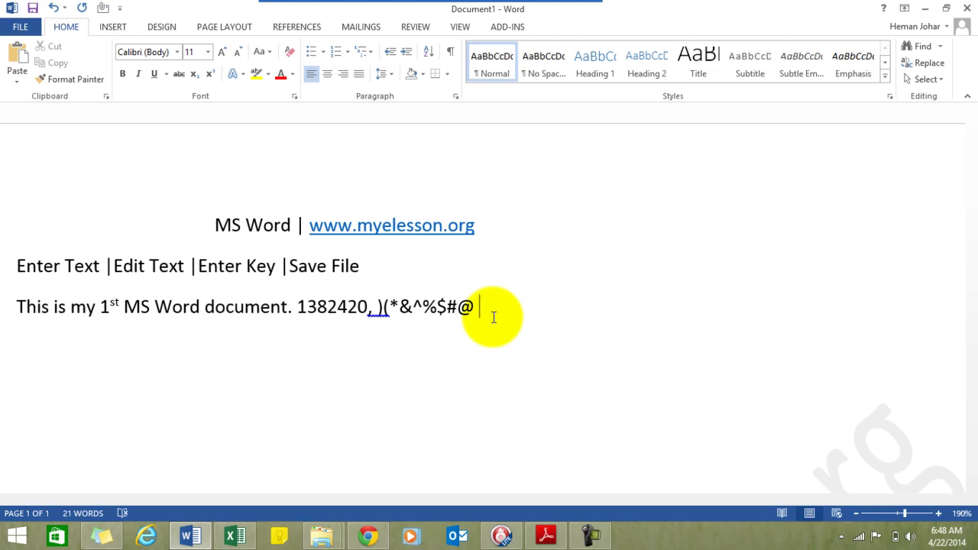
- Move through the line by word and character, then erase '1382420, )(*&^%$#@' from the end
key(Left)
key(Left)
key(Left)
key(Left)
key(Left)
key(Left)
key(Left)
key(Left)
key(Left)
key(Left)
key(Left)
key(Left)
key(ctrl+Left)
key(ctrl+Left)
key(ctrl+Left)
key(ctrl+Left)
key(ctrl+Left)
key(ctrl+Left)
key(ctrl+Left)
key(ctrl+Left)
key(ctrl+Left)
key(ctrl+Right)
key(ctrl+Right)
key(ctrl+Right)
key(ctrl+Right)
key(ctrl+Right)
key(ctrl+Right)
key(ctrl+Right)
key(ctrl+Right)
key(ctrl+Right)
key(ctrl+Right)
key(ctrl+Right)
key(ctrl+Left)
key(ctrl+Left)
key(ctrl+Left)
key(ctrl+Left)
key(Left)
key(Left)
key(Left)
key(Left)
key(ctrl+Left)
key(Right)
key(Right)
key(Right)
key(Right)
key(Right)
key(Right)
key(Right)
key(Right)
key(Right)
key(Right)
key(Right)
key(Right)
key(Right)
key(Right)
key(Right)
key(Right)
key(Right)
key(Right)
key(Right)
key(Right)
key(Right)
key(Right)
key(Right)
key(End)
key(BackSpace)
key(BackSpace)
key(BackSpace)
key(BackSpace)
key(BackSpace)
key(BackSpace)
key(BackSpace)
key(BackSpace)
key(BackSpace)
key(BackSpace)
key(BackSpace)
key(BackSpace)
key(BackSpace)
key(BackSpace)
key(BackSpace)
key(BackSpace)
key(BackSpace)
key(BackSpace)
key(BackSpace)
key(BackSpace)
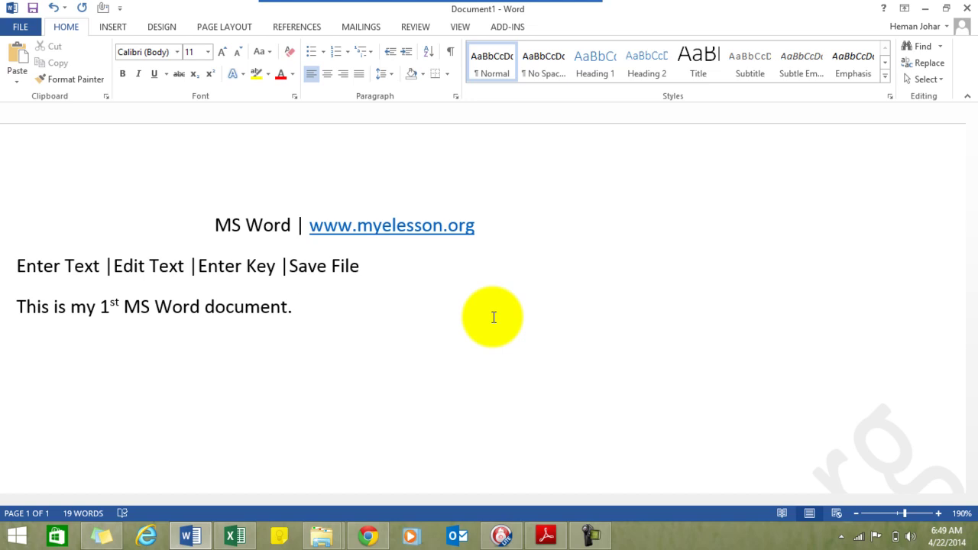
- Type 'There is a lot of ways of using MS Word' followed by gibberish filler
text(There is a lot of t)
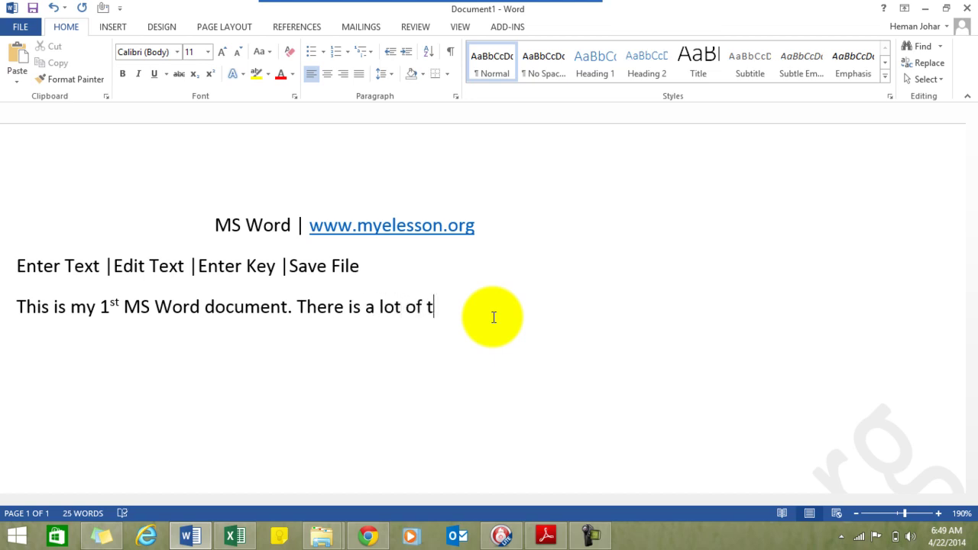
key(BackSpace)
text(ways of using)
text( MS)
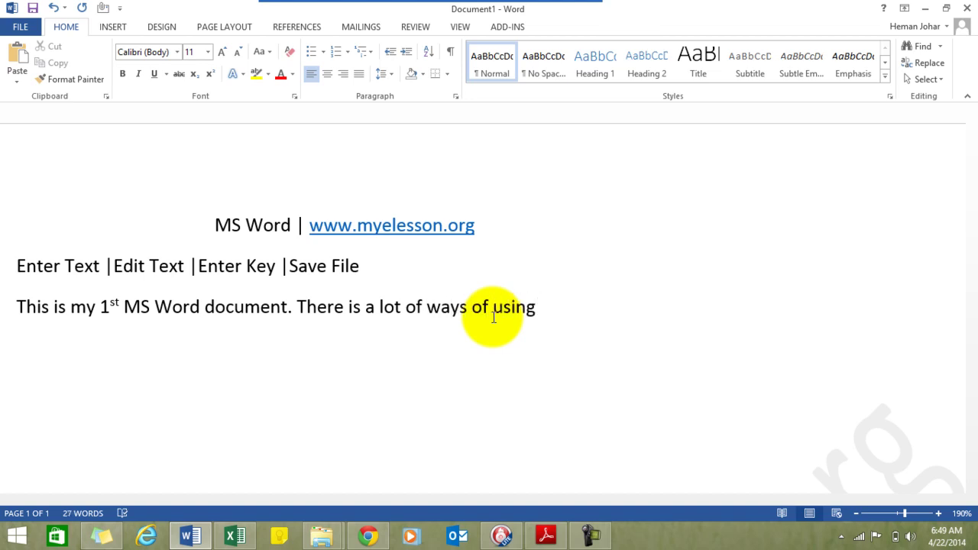
text( Word )
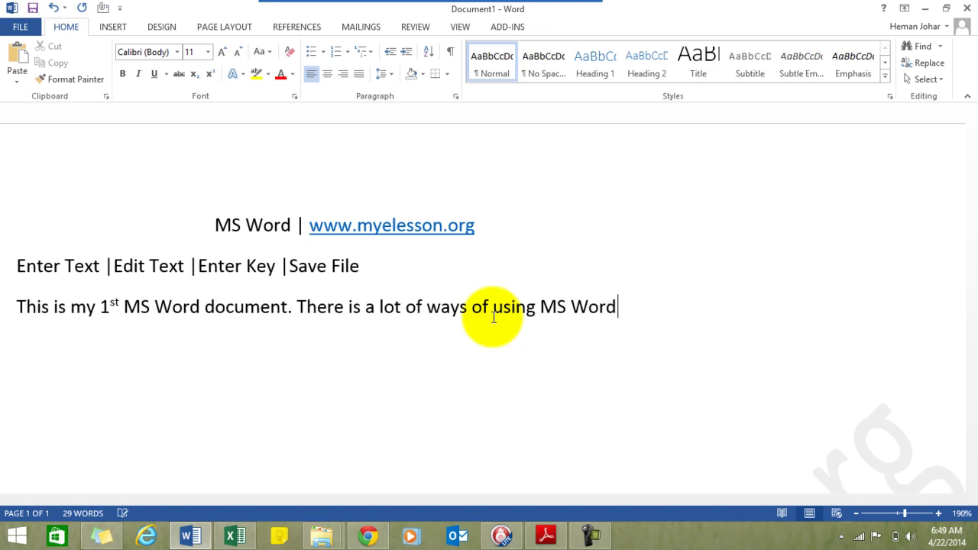
text(,xfhsjhjshdf sakjhfsjfhskjl kjhfjshdfl)
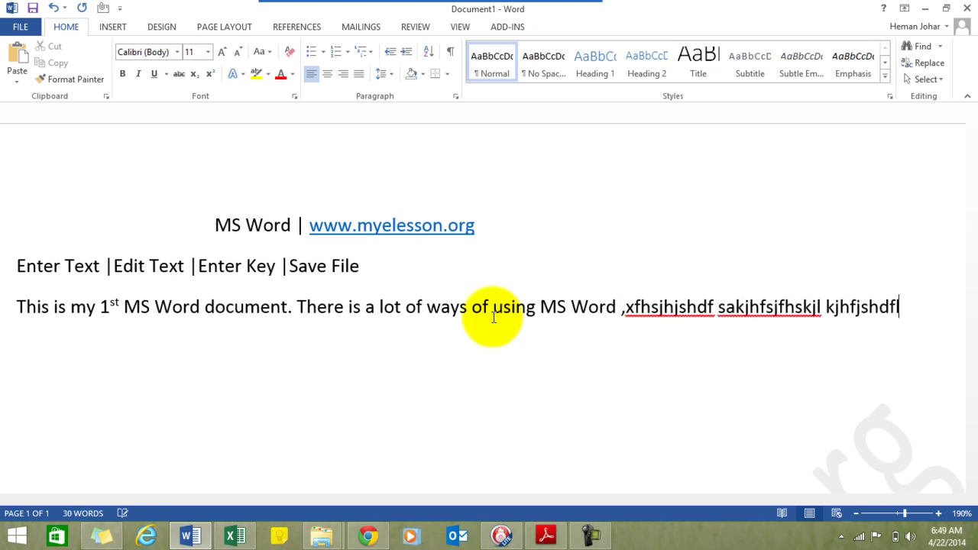
text(dskjhjshfkjshf)
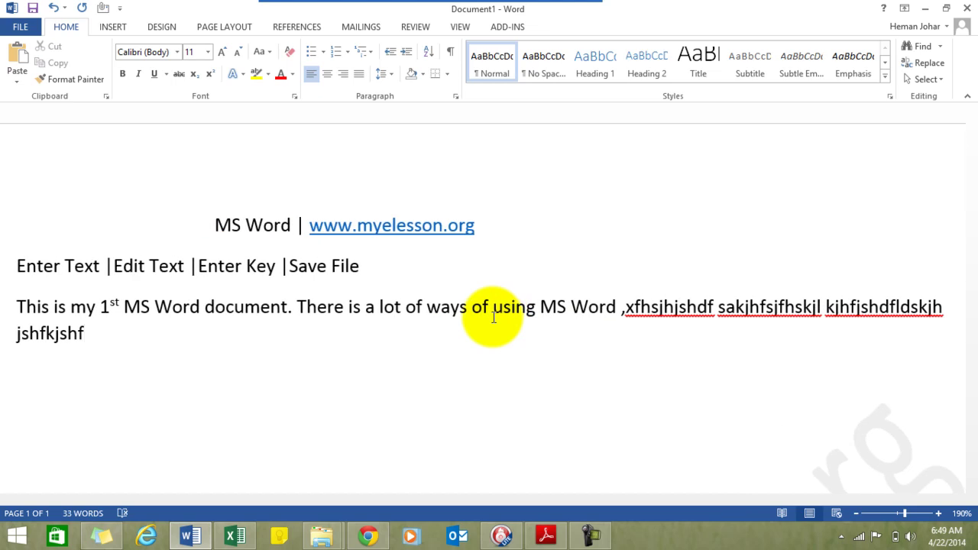
key(BackSpace)
key(BackSpace)
key(BackSpace)
key(BackSpace)
key(BackSpace)
key(BackSpace)
key(BackSpace)
key(BackSpace)
key(BackSpace)
key(BackSpace)
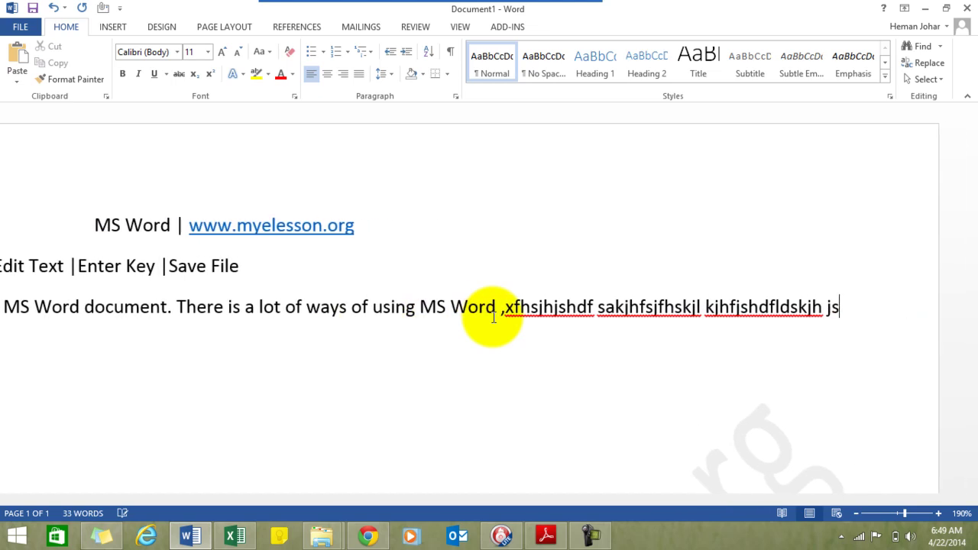
key(Left)
key(Left)
key(Left)
key(Left)
key(Left)
key(Left)
key(Left)
key(Left)
key(Left)
key(Left)
key(Left)
key(Left)
key(Left)
key(Left)
key(Left)
key(Left)
key(Left)
key(Left)
key(Left)
key(Left)
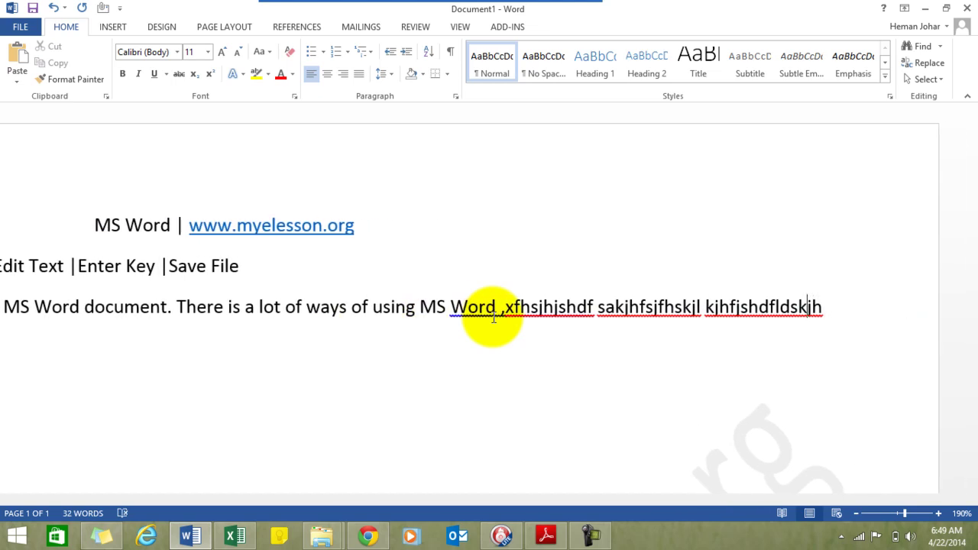
key(Left)
key(Left)
key(Left)
key(Left)
key(Left)
key(Left)
key(Left)
key(Left)
key(Left)
key(Left)
key(Left)
key(Left)
key(Left)
key(Left)
key(Left)
key(Left)
key(Left)
key(Left)
key(Left)
key(Left)
key(Left)
key(Left)
key(Left)
key(Left)
key(Left)
key(Left)
key(Left)
key(Left)
key(Left)
key(Left)
key(Left)
key(Left)
key(Left)
key(Left)
key(Left)
key(Left)
key(Left)
key(Left)
key(Left)
key(Left)
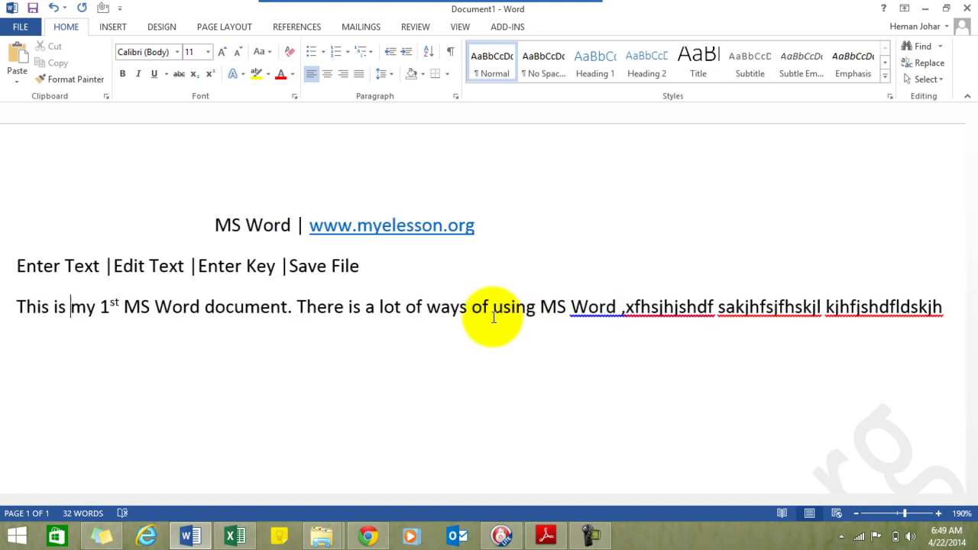
key(Right)
key(Right)
key(Right)
key(Right)
key(Right)
key(Right)
key(Right)
key(Right)
key(Right)
key(Right)
key(Right)
key(Right)
key(Right)
key(Right)
key(Right)
key(Right)
key(Right)
key(Right)
key(Right)
key(Right)
key(Right)
key(Right)
key(Right)
key(Right)
key(Right)
key(Right)
key(Right)
key(Right)
key(Right)
key(Right)
key(Right)
key(Right)
key(Right)
key(ctrl+Right)
key(ctrl+Right)
key(ctrl+Right)
key(ctrl+Right)
key(ctrl+Right)
key(ctrl+Right)
key(ctrl+Right)
key(ctrl+Right)
key(ctrl+Right)
- Add and trim more filler, then begin a new paragraph of filler text
text(jkhf)
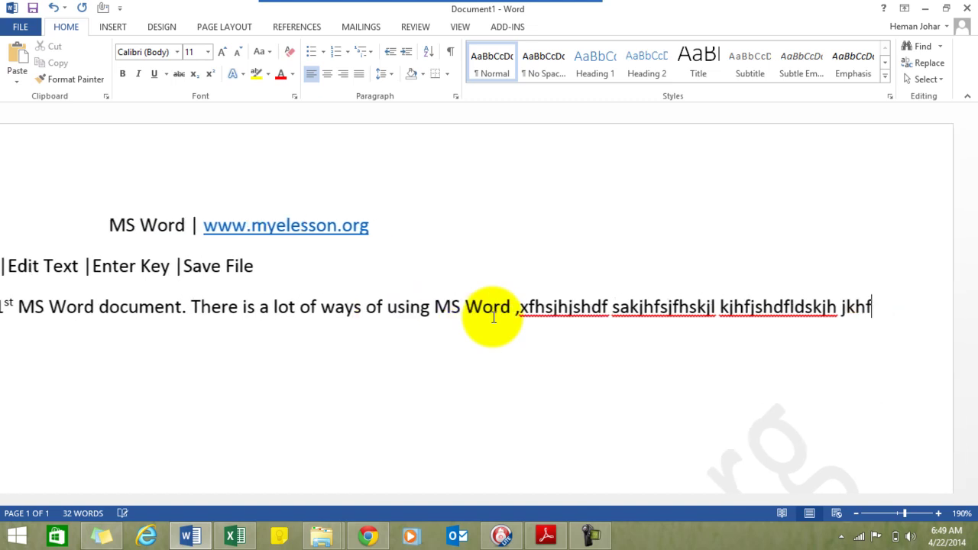
text(jhfhdhfldhfldfldk jdh)
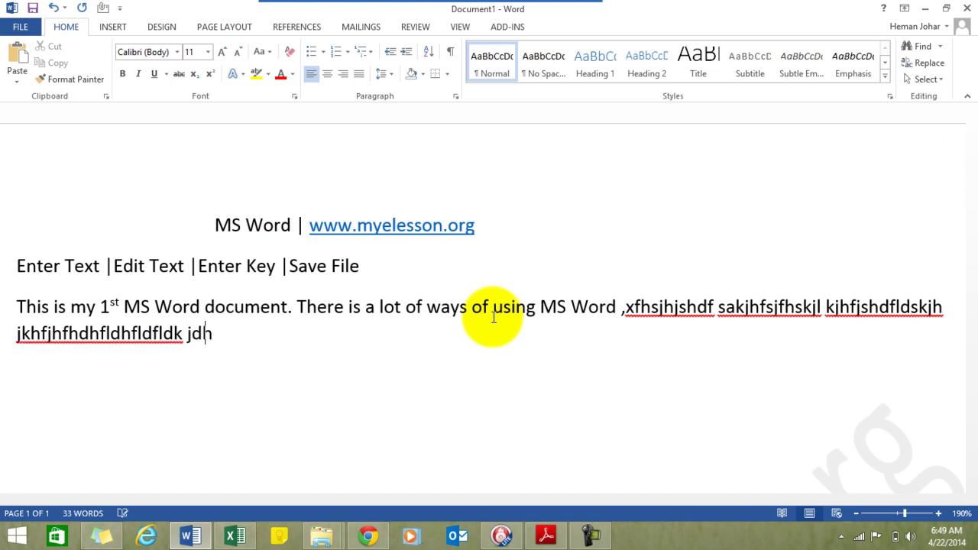
text(fldkjhflkd sd,jhfldkjf djkhfdkjl)
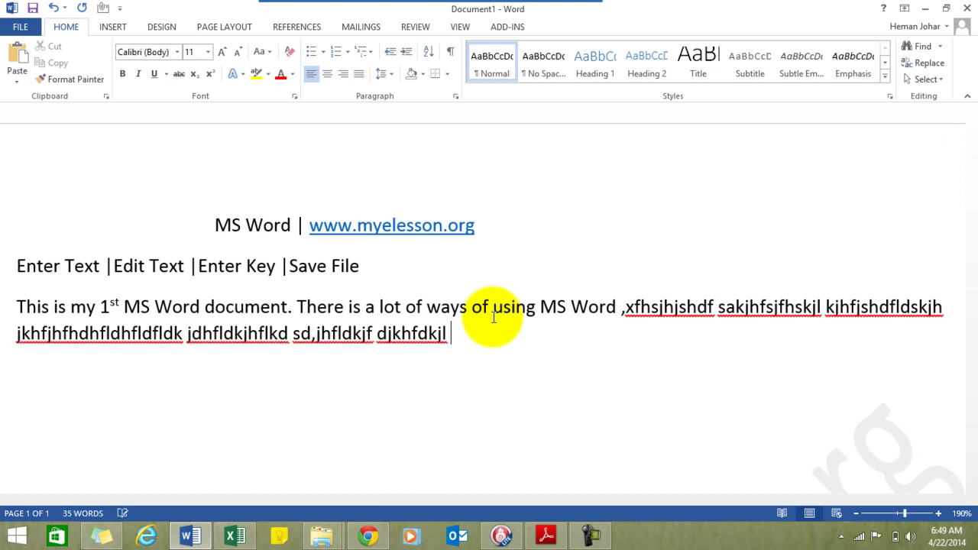
key(BackSpace)
key(BackSpace)
key(BackSpace)
key(BackSpace)
key(BackSpace)
key(BackSpace)
key(BackSpace)
key(BackSpace)
key(BackSpace)
key(BackSpace)
key(BackSpace)
key(BackSpace)
key(BackSpace)
key(BackSpace)
key(BackSpace)
key(BackSpace)
key(BackSpace)
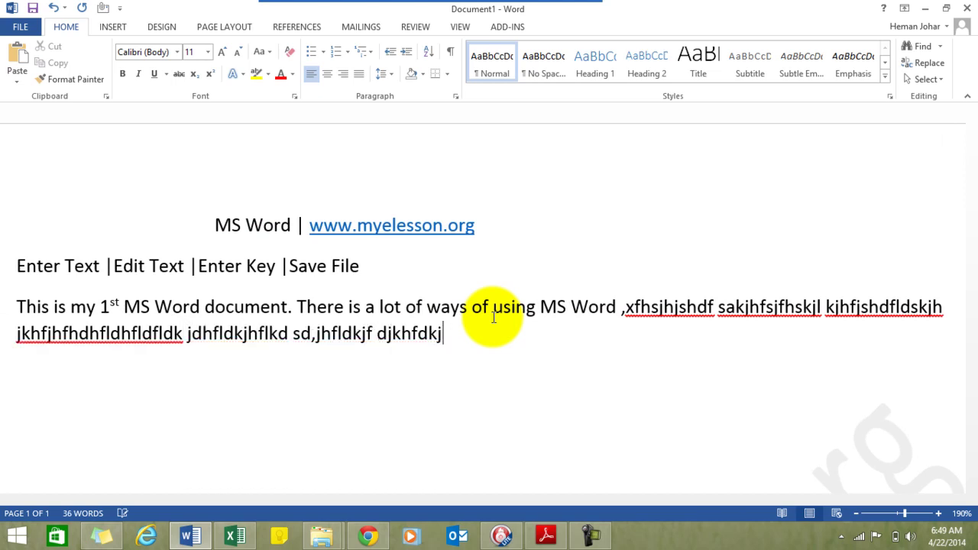
key(BackSpace)
key(BackSpace)
key(BackSpace)
key(BackSpace)
key(BackSpace)
key(BackSpace)
key(BackSpace)
key(BackSpace)
key(BackSpace)
key(BackSpace)
key(BackSpace)
key(BackSpace)
key(BackSpace)
key(BackSpace)
key(BackSpace)
key(BackSpace)
key(BackSpace)
key(BackSpace)
key(BackSpace)
key(BackSpace)
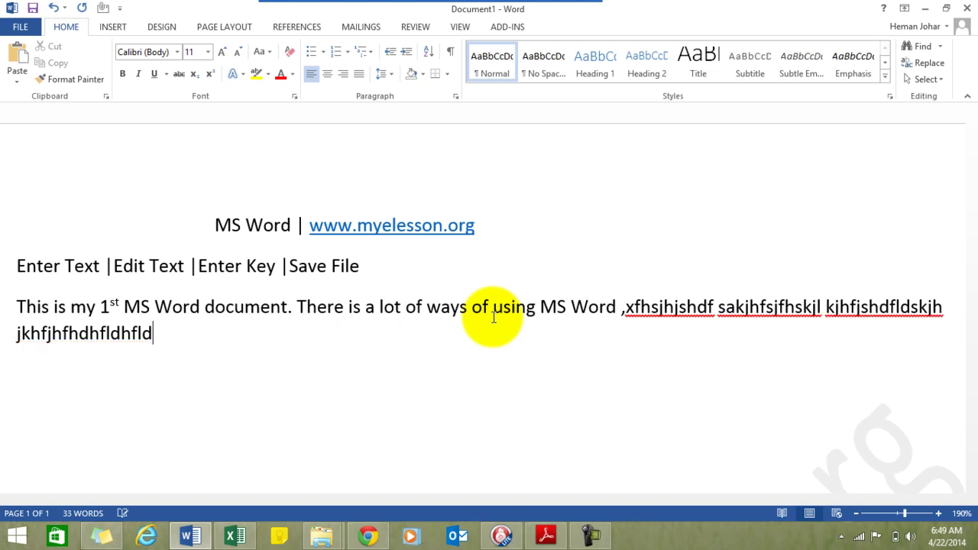
key(BackSpace)
key(BackSpace)
key(BackSpace)
key(BackSpace)
key(BackSpace)
key(BackSpace)
key(BackSpace)
key(BackSpace)
key(BackSpace)
key(BackSpace)
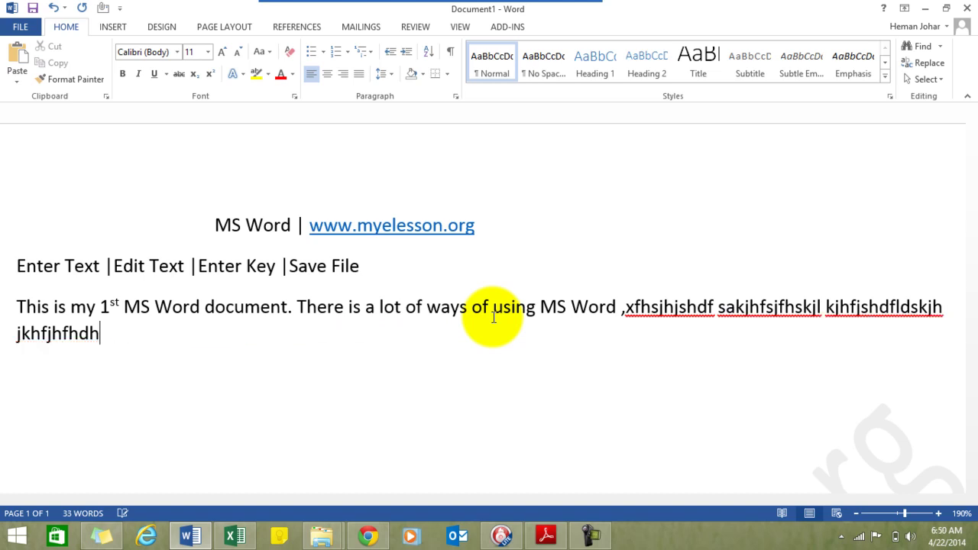
key(BackSpace)
key(BackSpace)
key(BackSpace)
key(BackSpace)
key(BackSpace)
key(BackSpace)
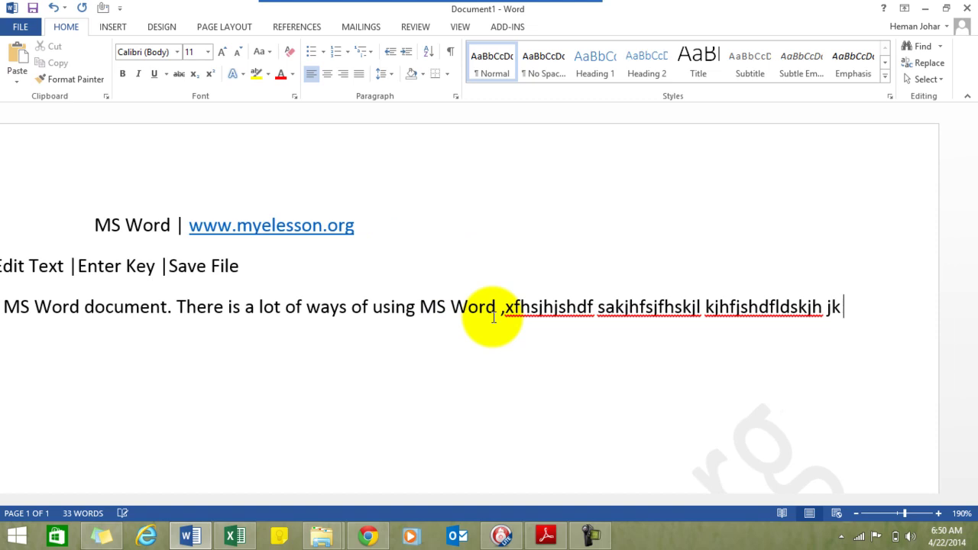
key(BackSpace)
key(Return)
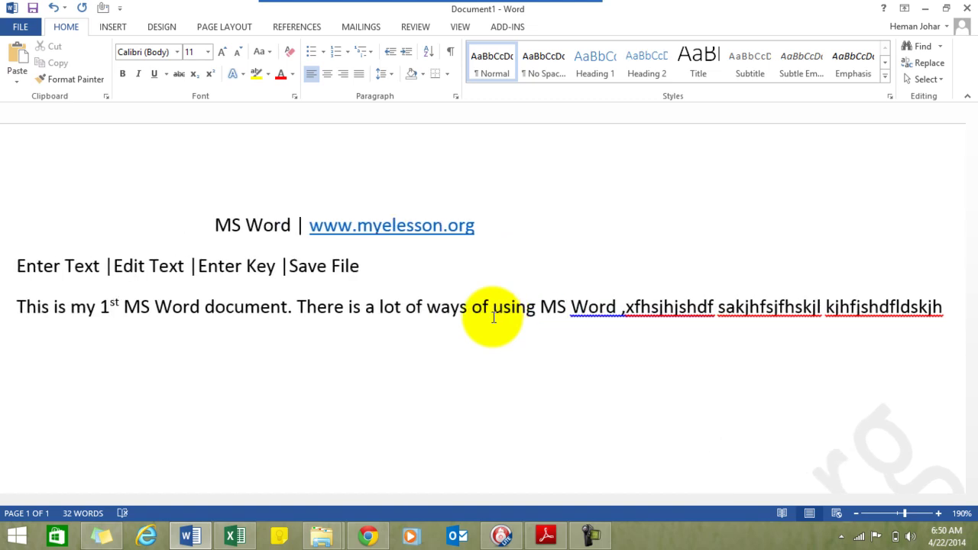
text(jjfskjhfksljf ldkjfk;ldjf)
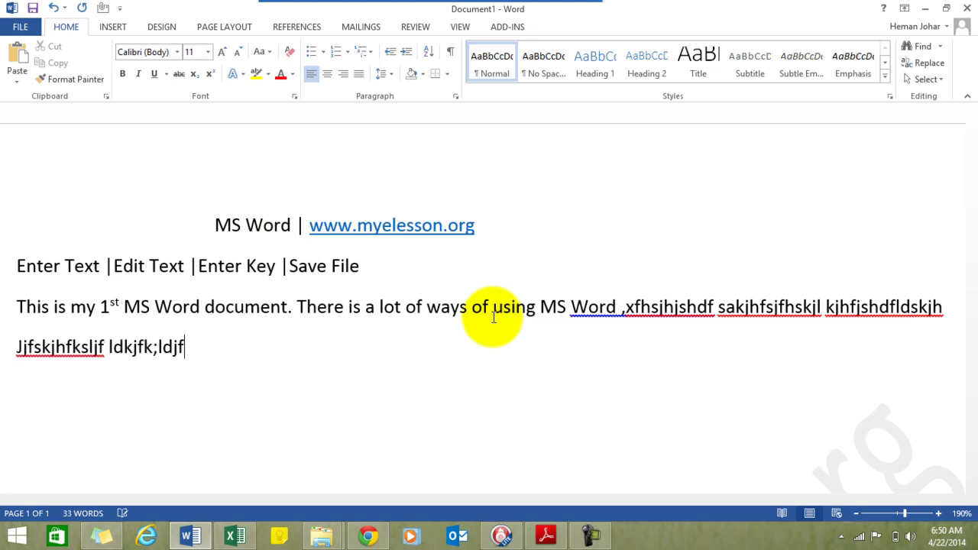
- Select and delete the filler text on the new line
double_click(18, 347)
click(19, 348)
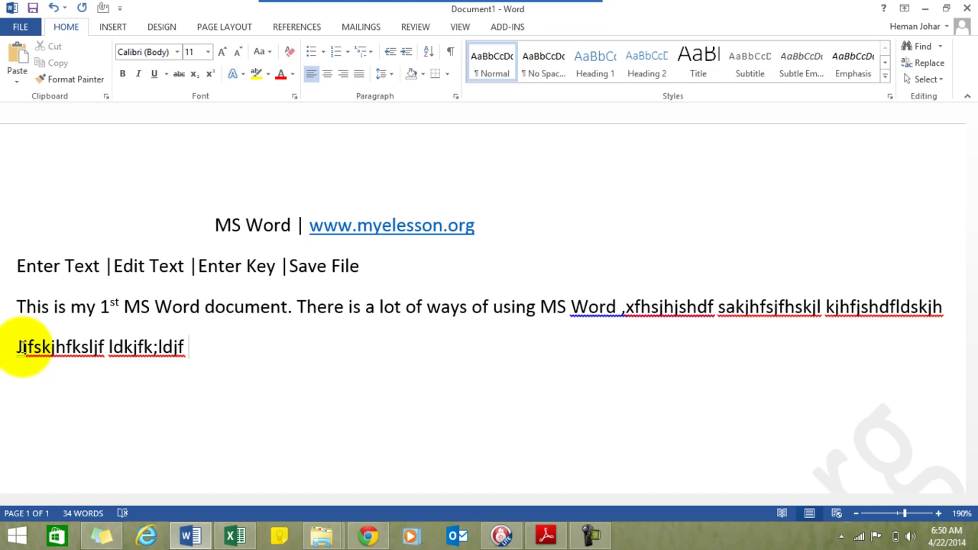
key(shift+Left)
key(shift+Left)
key(shift+Left)
key(shift+Left)
key(shift+Left)
key(shift+Left)
key(shift+Left)
key(shift+Left)
key(shift+Left)
key(shift+Left)
key(shift+Left)
key(shift+Left)
key(shift+Left)
key(shift+Left)
key(shift+Left)
key(shift+Left)
key(shift+Left)
key(shift+Left)
key(shift+Left)
key(shift+Left)
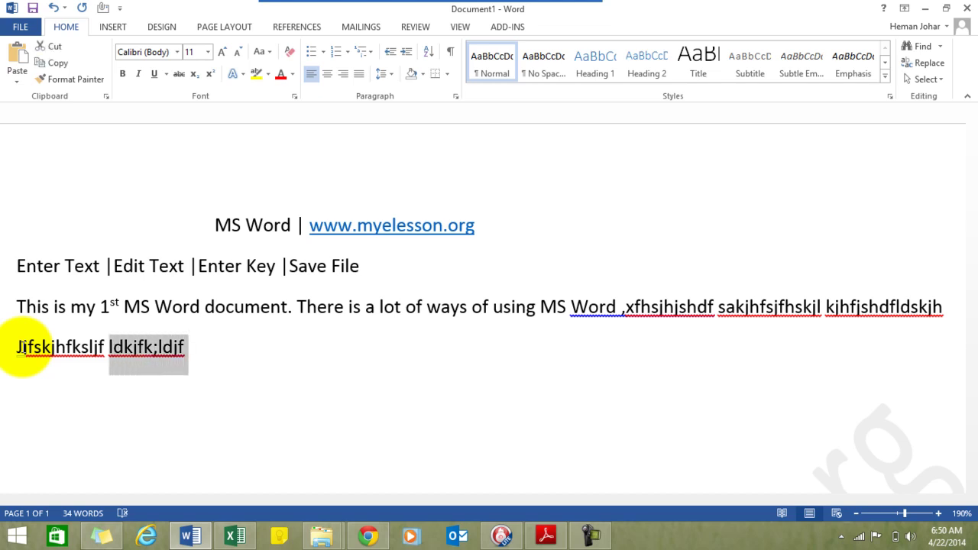
key(shift+Left)
key(shift+Left)
key(shift+Left)
key(shift+Left)
key(shift+Left)
key(shift+Left)
key(shift+Left)
key(shift+Left)
key(shift+Left)
key(shift+Left)
key(shift+Left)
key(shift+Left)
key(shift+Left)
key(shift+Left)
key(shift+Left)
key(shift+Left)
key(shift+Left)
key(shift+Left)
key(shift+Left)
key(shift+Left)
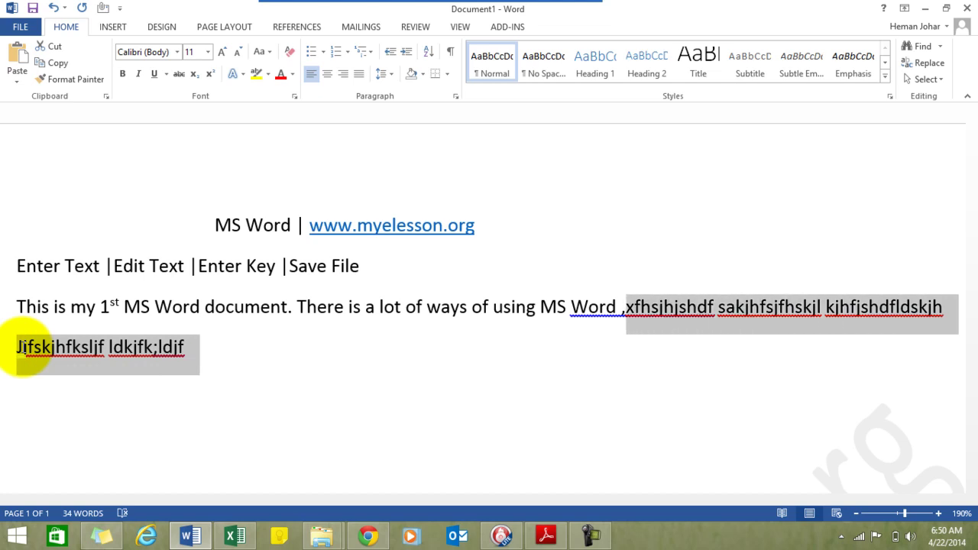
key(Delete)
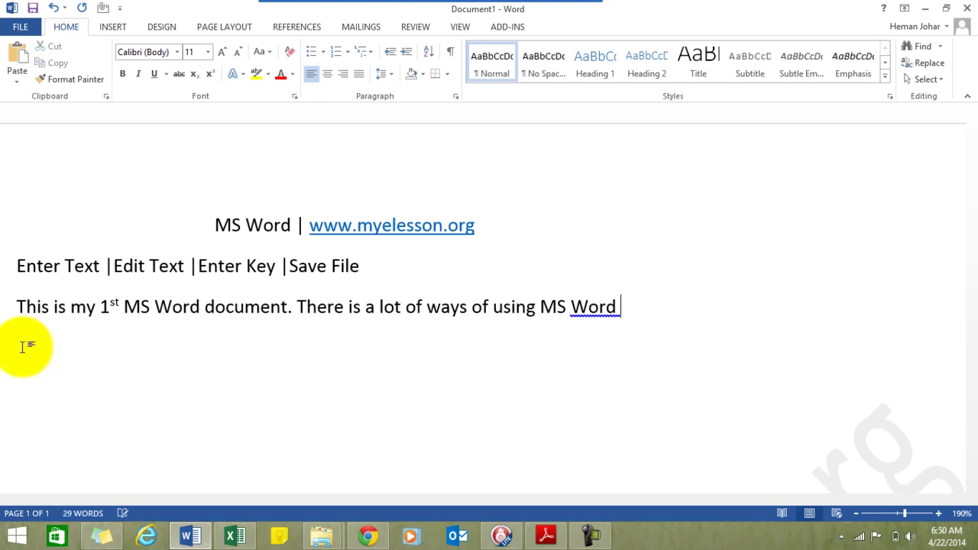
- Remove the stray space so the sentence ends 'using MS Word.'
key(Left)
key(Left)
key(Right)
key(BackSpace)
key(End)
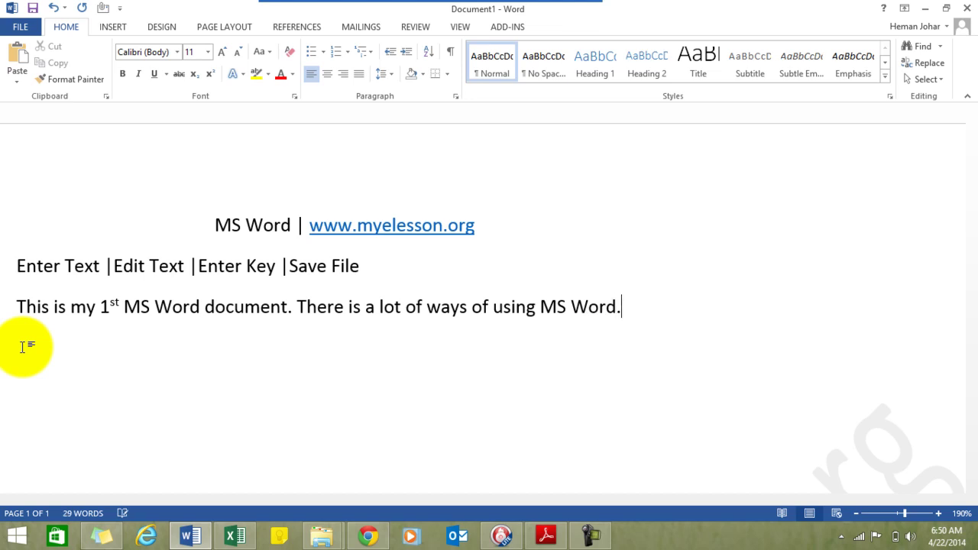
- Start Save As to Computer and choose the Desktop folder
click(22, 27)
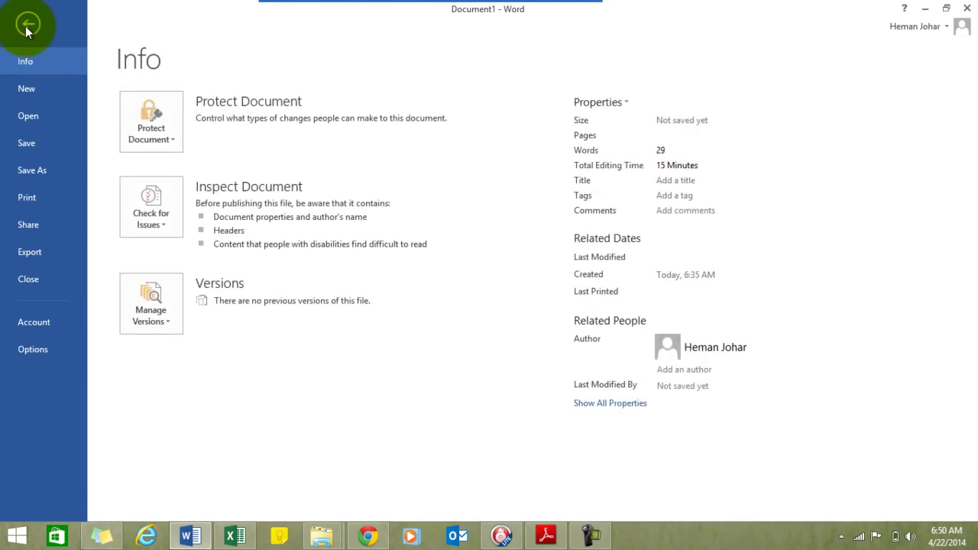
click(32, 144)
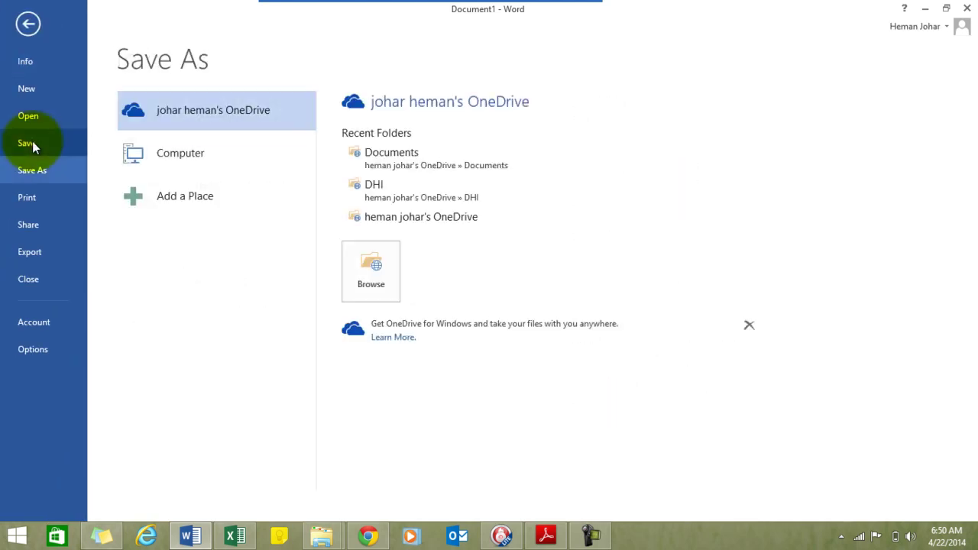
click(174, 161)
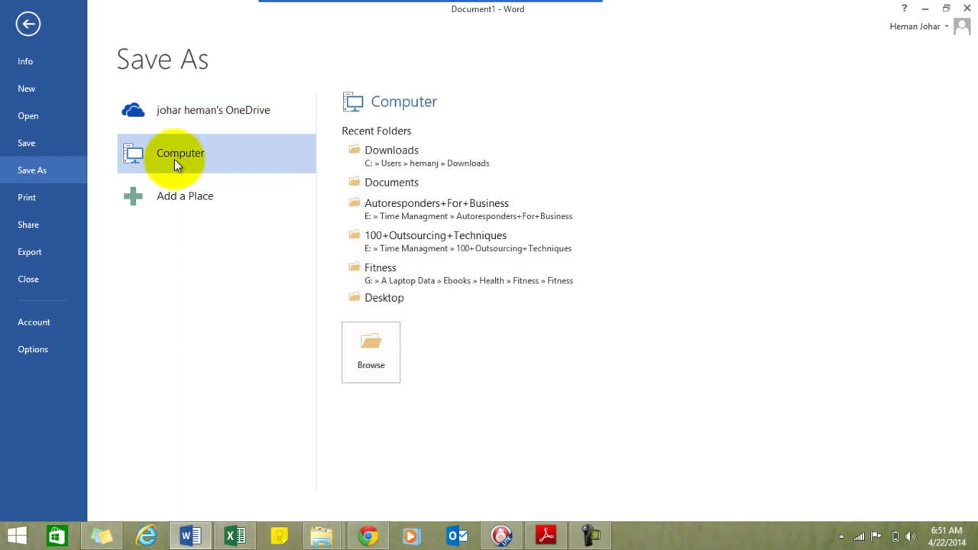
click(385, 299)
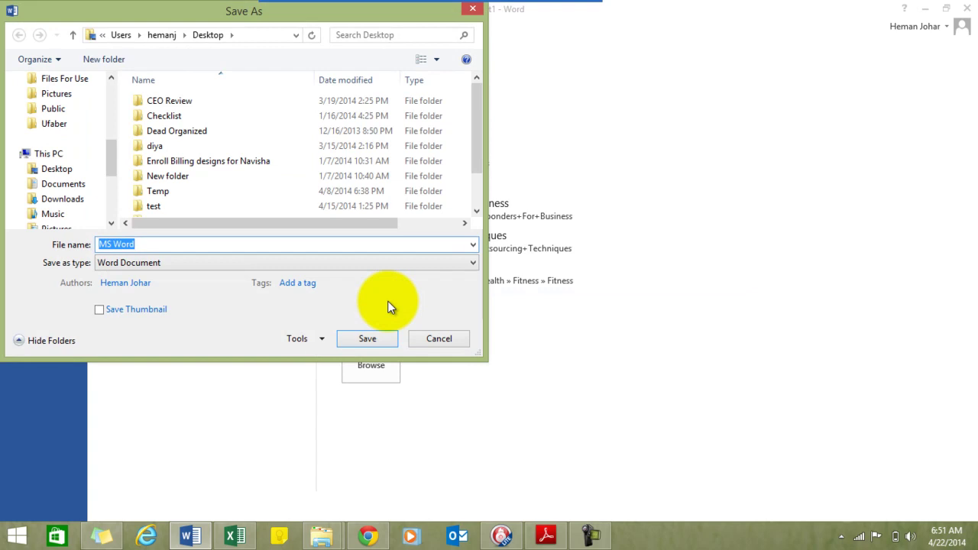
- Save the file to the Desktop as 'MS Word How to Enetr Text - Chapter 1'
click(185, 234)
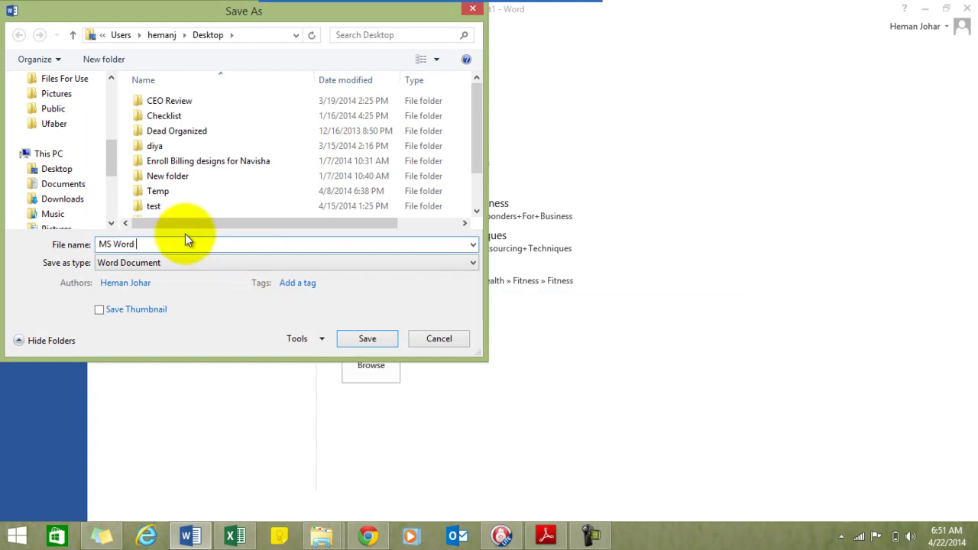
text(Chat)
key(BackSpace)
key(BackSpace)
key(BackSpace)
key(BackSpace)
text(How)
text(to Enet Text - Cjapter 1)
key(Left)
key(Left)
key(Left)
key(Left)
key(Left)
key(Left)
key(Left)
key(BackSpace)
text(h)
click(375, 341)
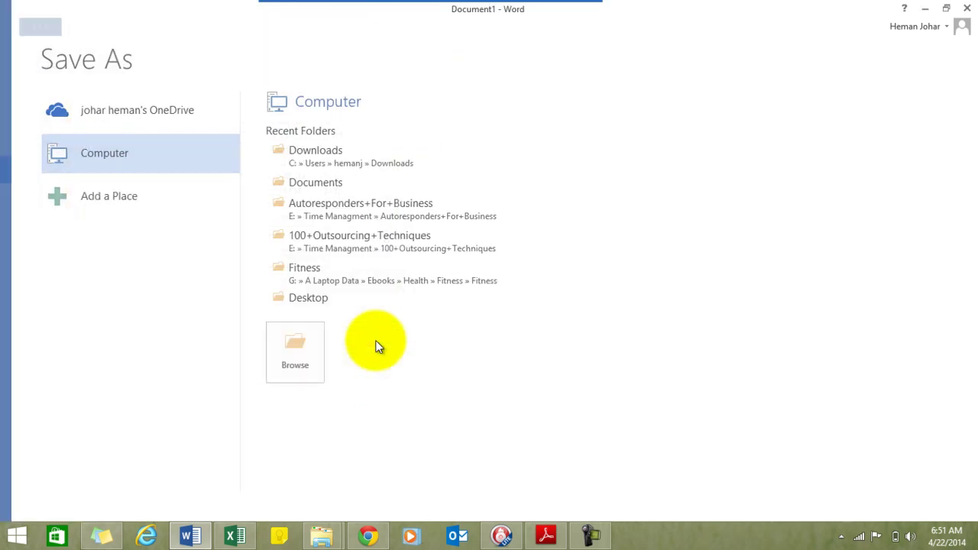